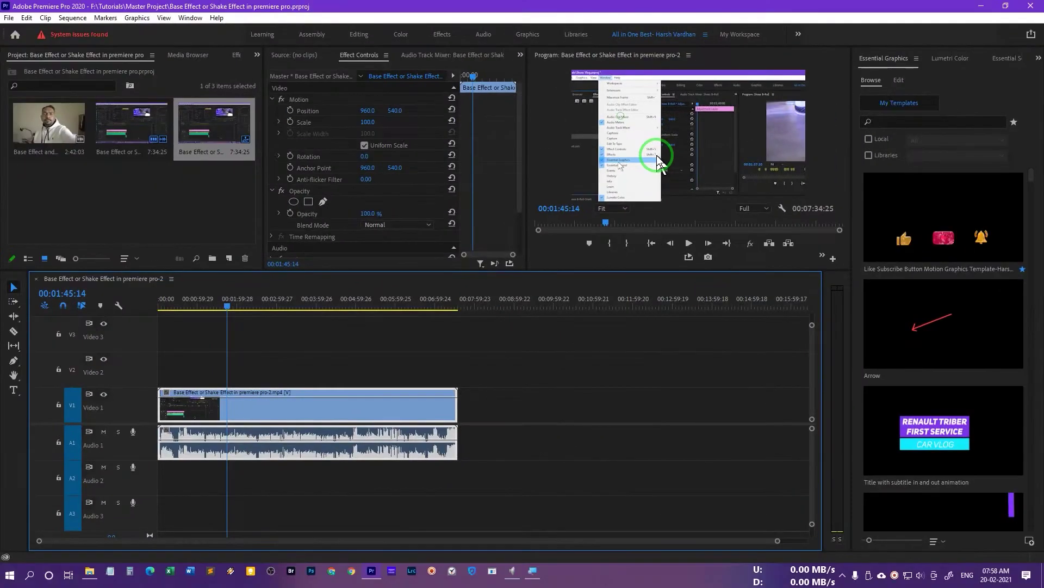
Step: Switch from the Pen tool to the Rectangle Tool
{"action": "mouse_move", "coordinate": [661, 163]}
{"action": "left_mouse_down"}
{"action": "mouse_move", "coordinate": [65, 489]}
{"action": "mouse_move", "coordinate": [191, 368]}
{"action": "mouse_move", "coordinate": [273, 415]}
{"action": "mouse_move", "coordinate": [601, 159]}
{"action": "mouse_move", "coordinate": [677, 182]}
{"action": "left_mouse_up"}
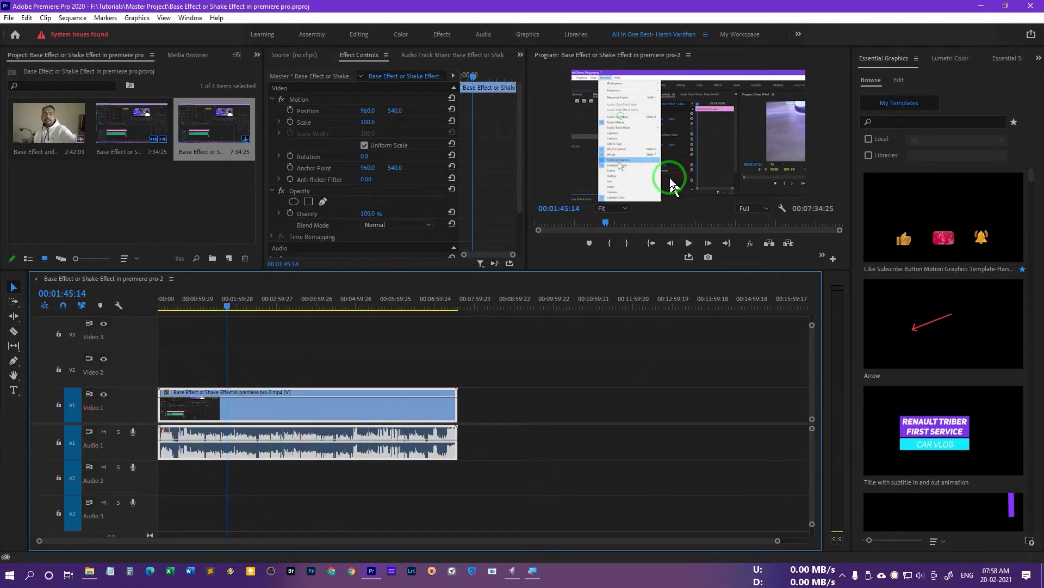
{"action": "mouse_move", "coordinate": [615, 177]}
{"action": "left_mouse_down"}
{"action": "mouse_move", "coordinate": [443, 345]}
{"action": "mouse_move", "coordinate": [491, 299]}
{"action": "mouse_move", "coordinate": [664, 506]}
{"action": "mouse_move", "coordinate": [3, 416]}
{"action": "mouse_move", "coordinate": [6, 385]}
{"action": "left_mouse_up"}
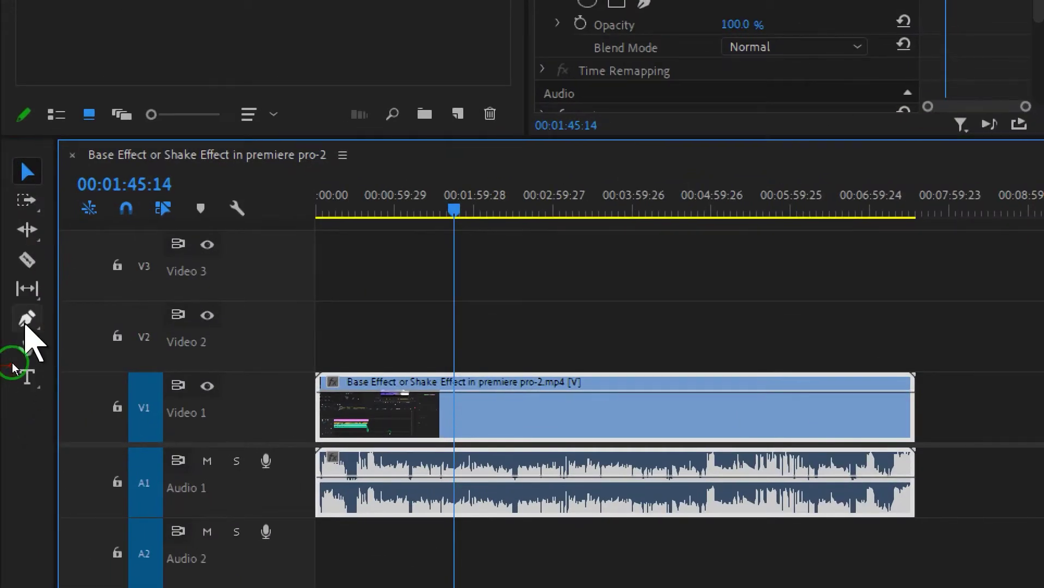
{"action": "left_click", "coordinate": [26, 320]}
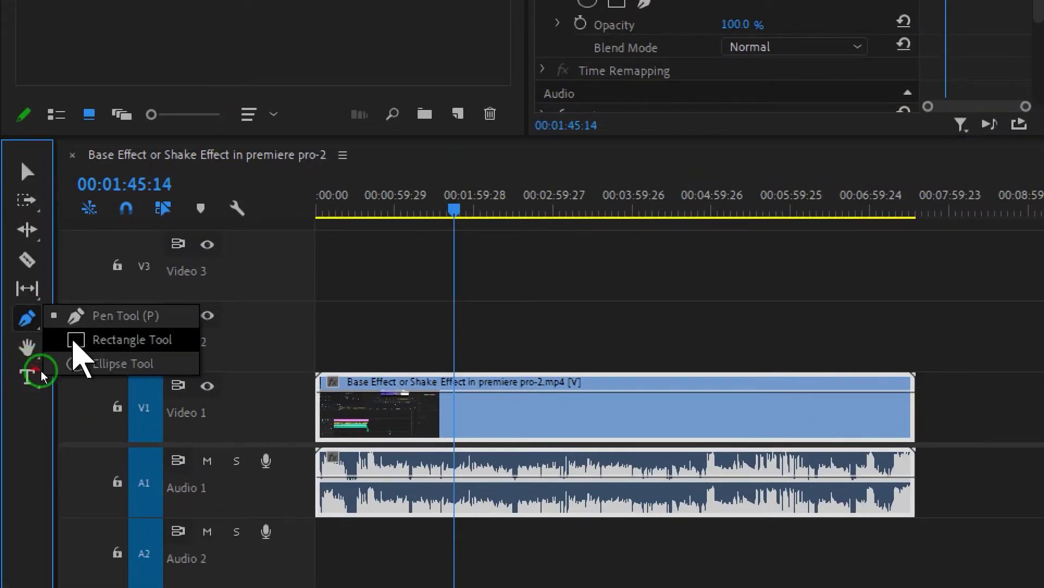
{"action": "left_click", "coordinate": [87, 340]}
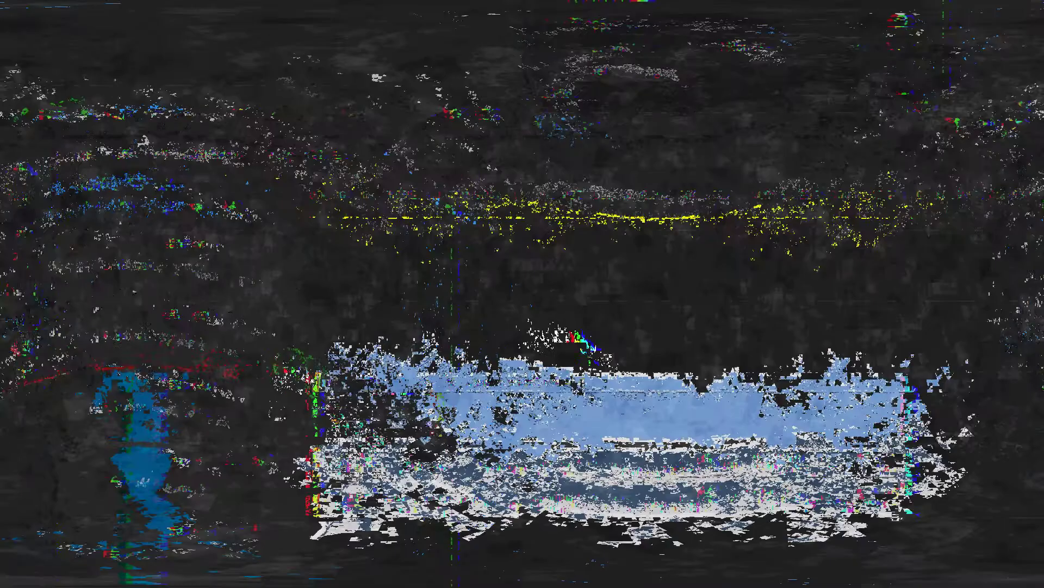
Step: Draw a rectangle over the Essential Graphics menu item in the Program Monitor
{"action": "mouse_move", "coordinate": [233, 391]}
{"action": "left_mouse_down"}
{"action": "mouse_move", "coordinate": [209, 397]}
{"action": "mouse_move", "coordinate": [240, 388]}
{"action": "mouse_move", "coordinate": [242, 414]}
{"action": "mouse_move", "coordinate": [188, 400]}
{"action": "mouse_move", "coordinate": [241, 393]}
{"action": "mouse_move", "coordinate": [248, 416]}
{"action": "mouse_move", "coordinate": [274, 416]}
{"action": "left_mouse_up"}
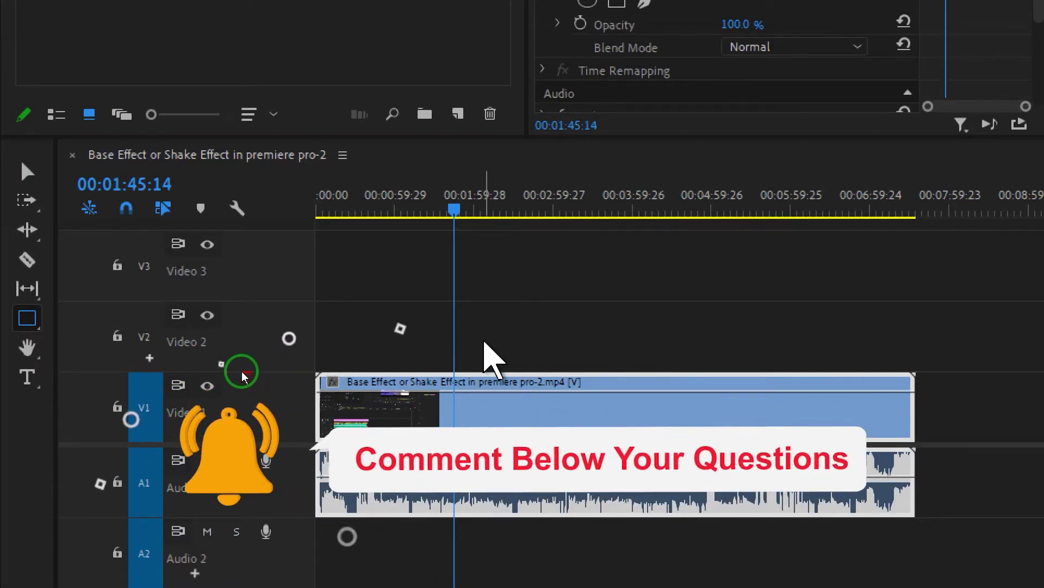
{"action": "left_click", "coordinate": [468, 344]}
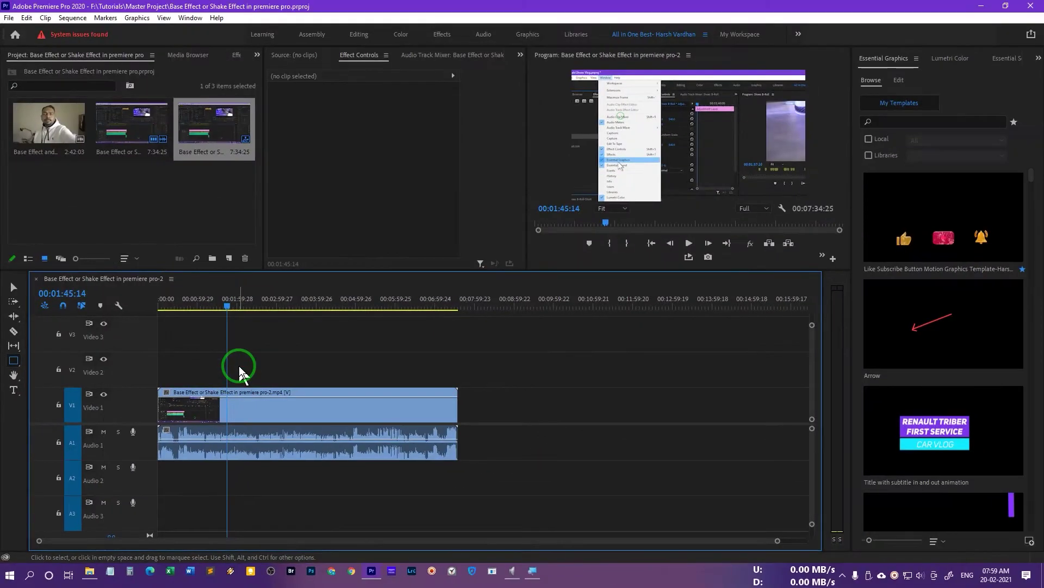
{"action": "mouse_move", "coordinate": [263, 350]}
{"action": "left_mouse_down"}
{"action": "mouse_move", "coordinate": [491, 225]}
{"action": "mouse_move", "coordinate": [673, 164]}
{"action": "left_mouse_up"}
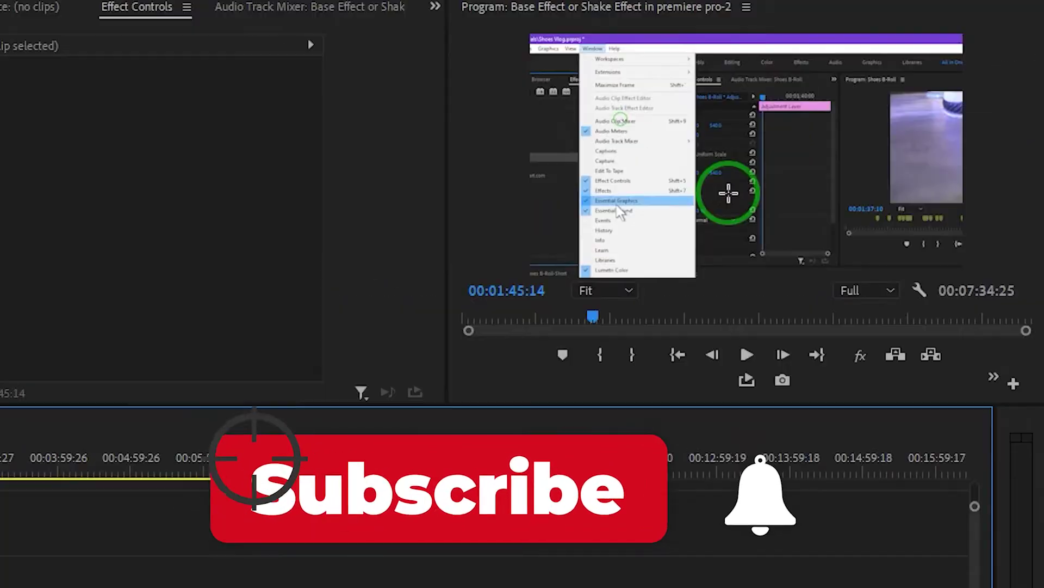
{"action": "left_click_drag", "start_coordinate": [597, 160], "coordinate": [636, 167]}
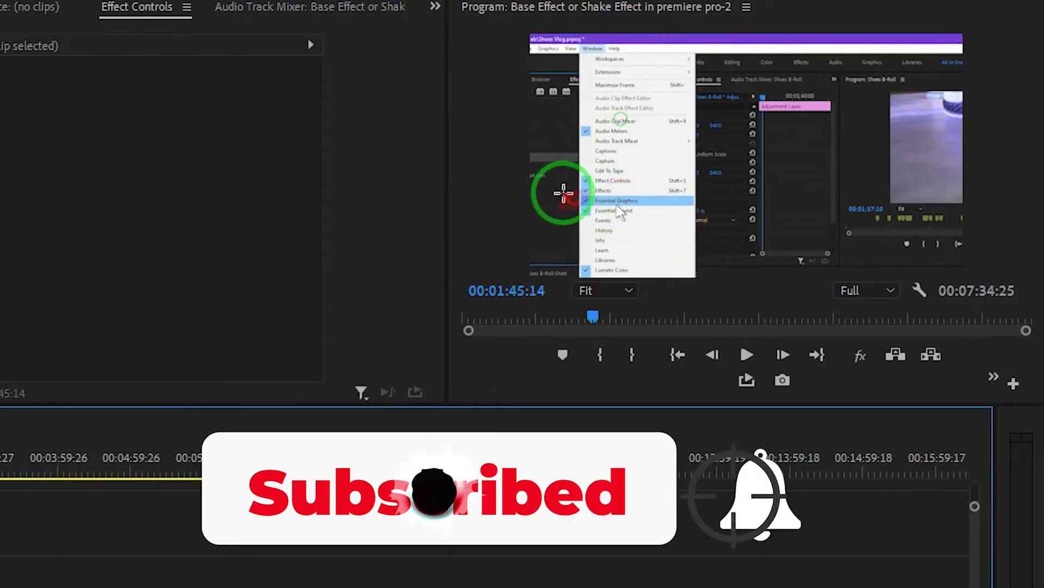
{"action": "left_click", "coordinate": [563, 190]}
{"action": "left_click_drag", "start_coordinate": [564, 190], "coordinate": [677, 216]}
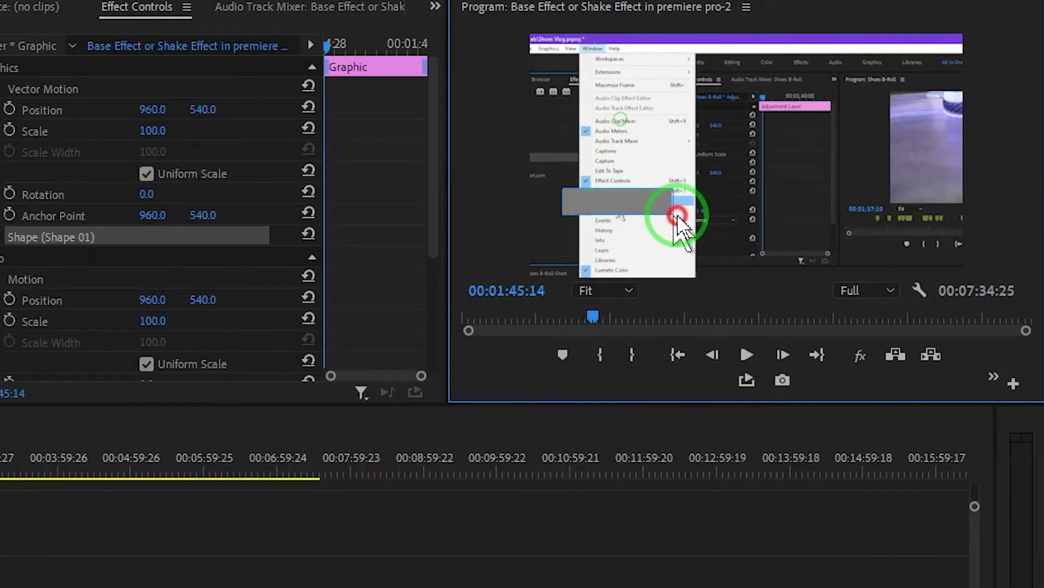
Step: Reselect the new rectangle and show the Essential Graphics panel from the Window menu
{"action": "left_click", "coordinate": [641, 201]}
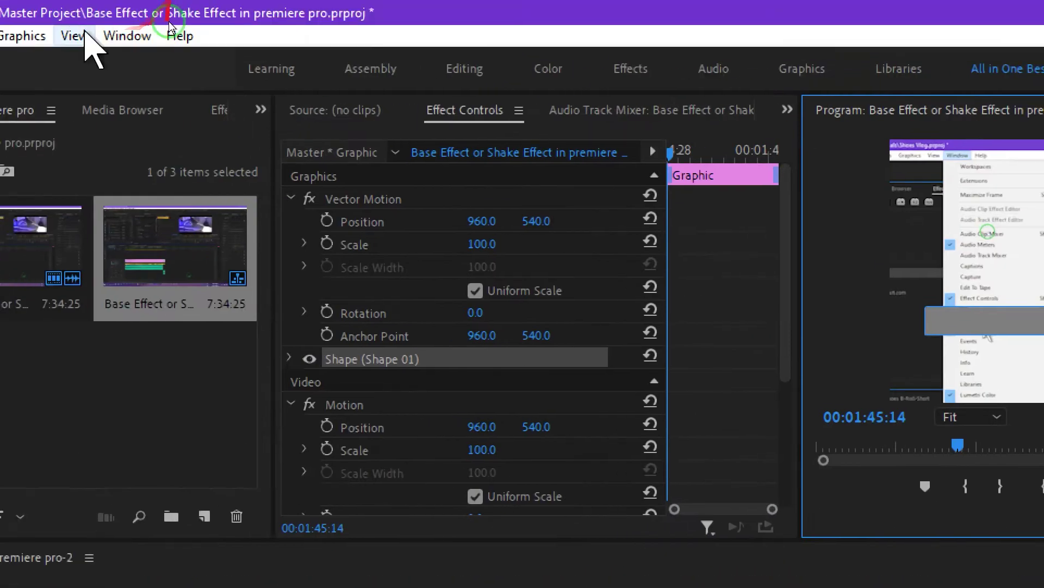
{"action": "left_click", "coordinate": [127, 36]}
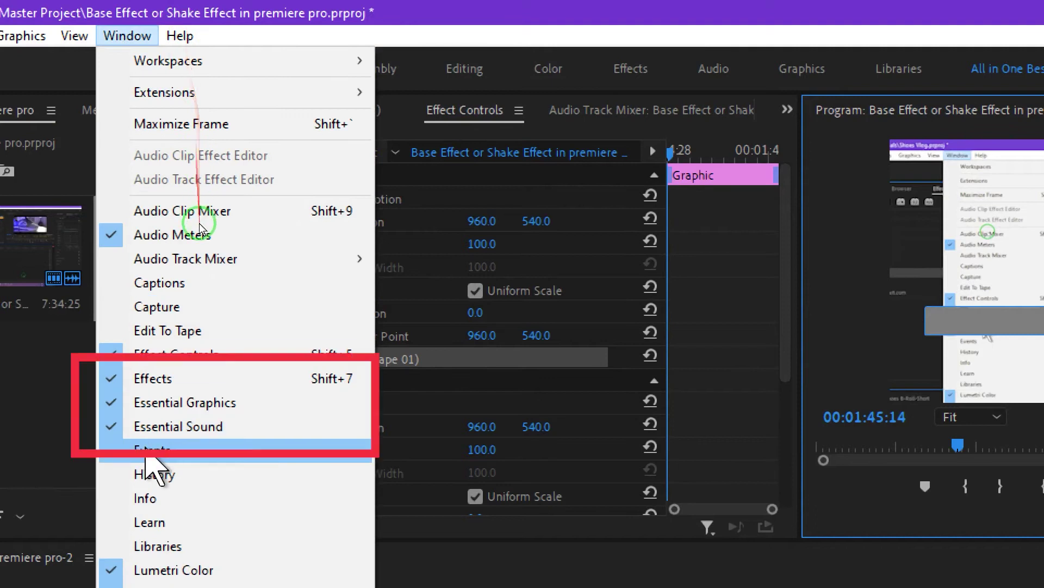
{"action": "left_click", "coordinate": [186, 408]}
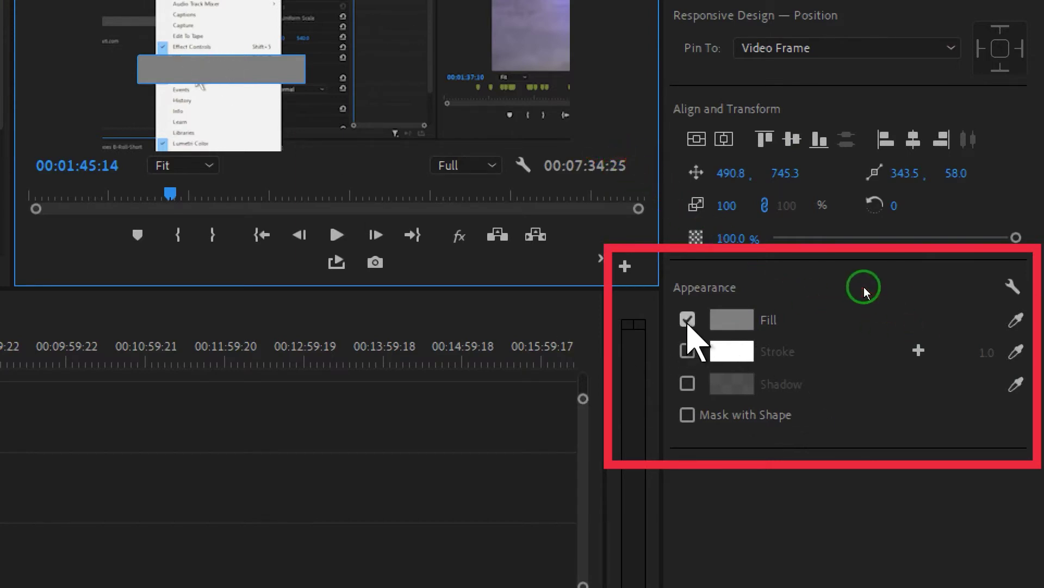
Step: Turn off Shape 01's fill and enable a red FF3D3D stroke
{"action": "left_click", "coordinate": [687, 320]}
{"action": "left_click", "coordinate": [688, 351]}
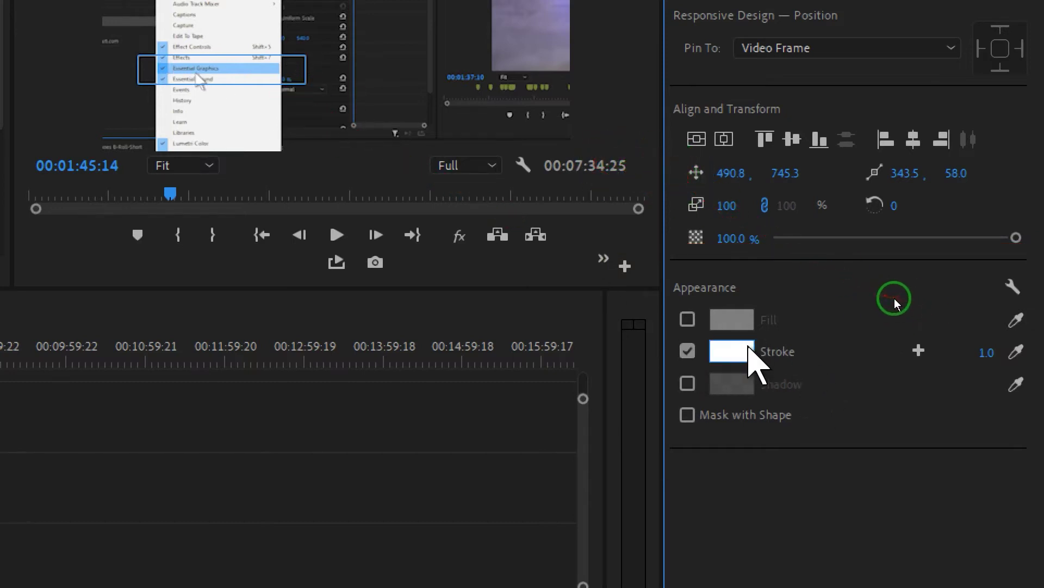
{"action": "left_click", "coordinate": [743, 353]}
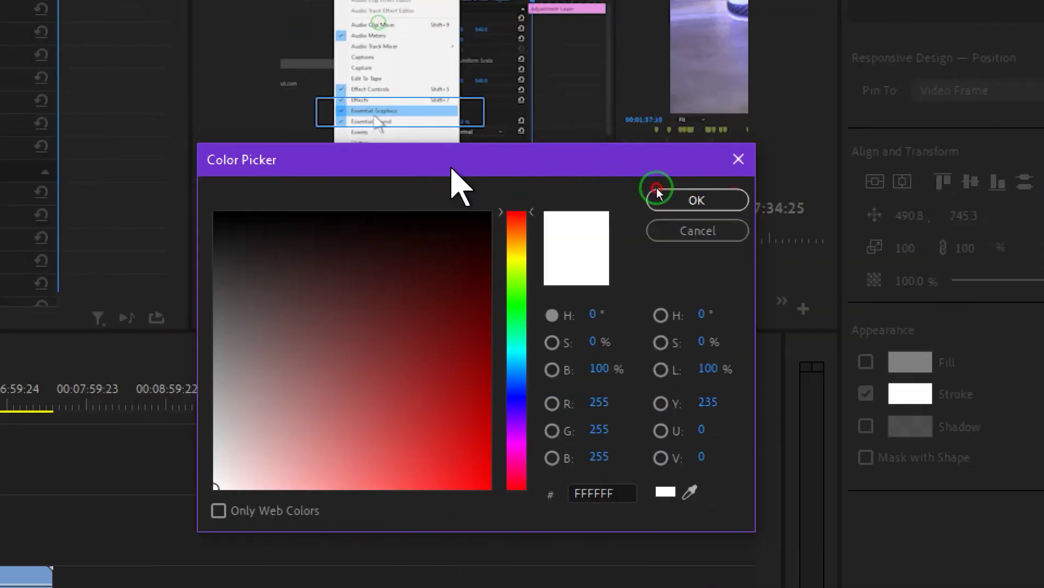
{"action": "left_click_drag", "start_coordinate": [420, 484], "coordinate": [424, 487]}
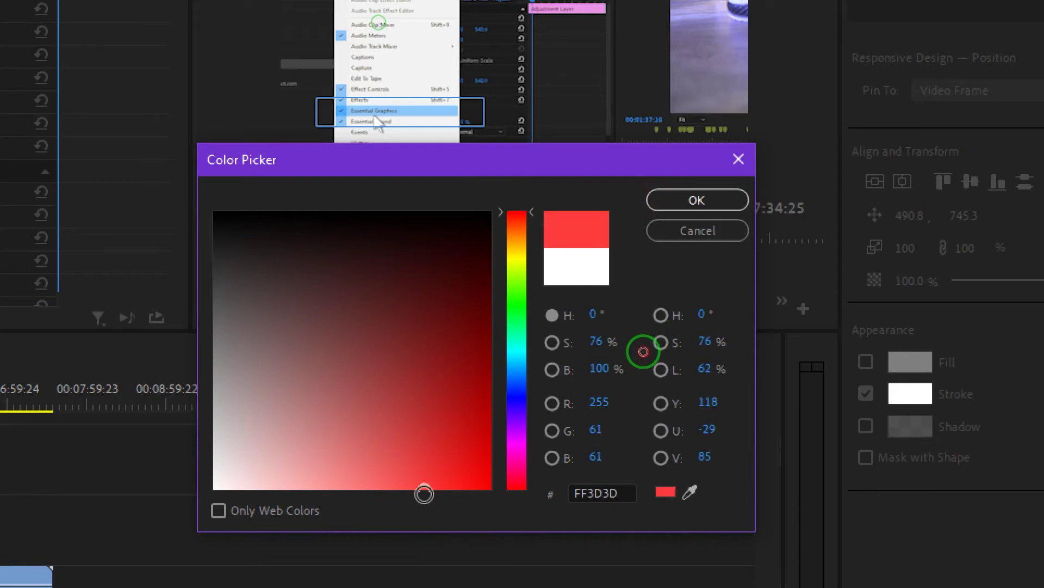
{"action": "left_click", "coordinate": [696, 204]}
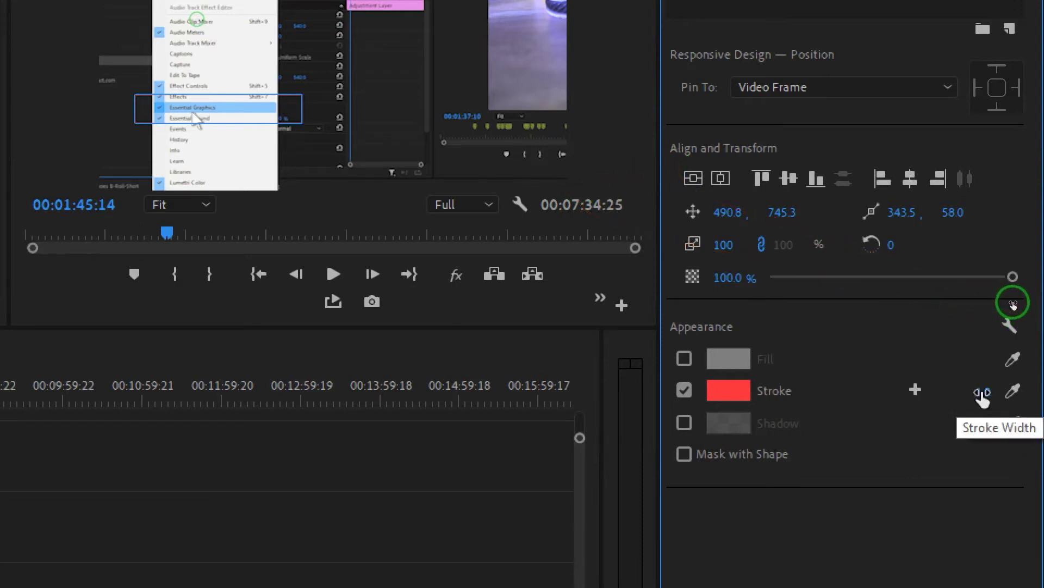
Step: Set the red outline's stroke width to 17.0
{"action": "left_click", "coordinate": [982, 393]}
{"action": "left_click", "coordinate": [984, 392]}
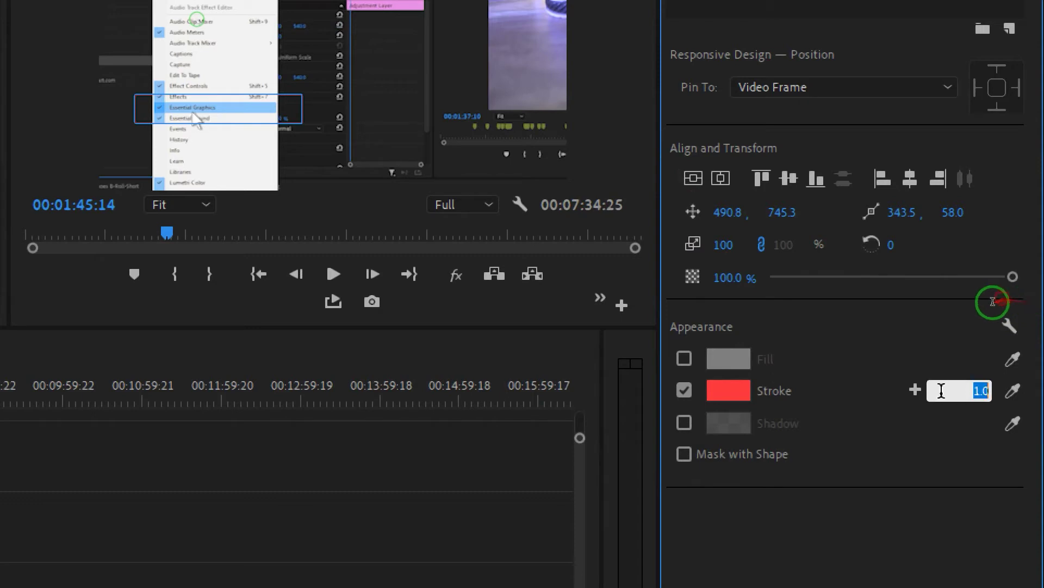
{"action": "key", "text": "Return"}
{"action": "mouse_move", "coordinate": [1020, 302]}
{"action": "left_mouse_down"}
{"action": "mouse_move", "coordinate": [452, 118]}
{"action": "mouse_move", "coordinate": [527, 126]}
{"action": "left_mouse_up"}
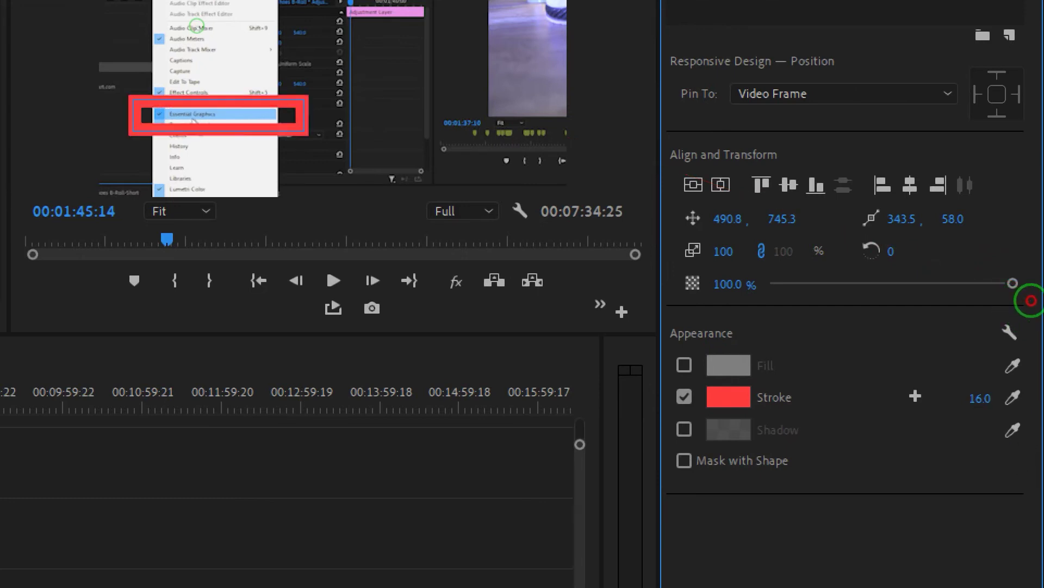
{"action": "left_click_drag", "start_coordinate": [1031, 301], "coordinate": [1014, 304]}
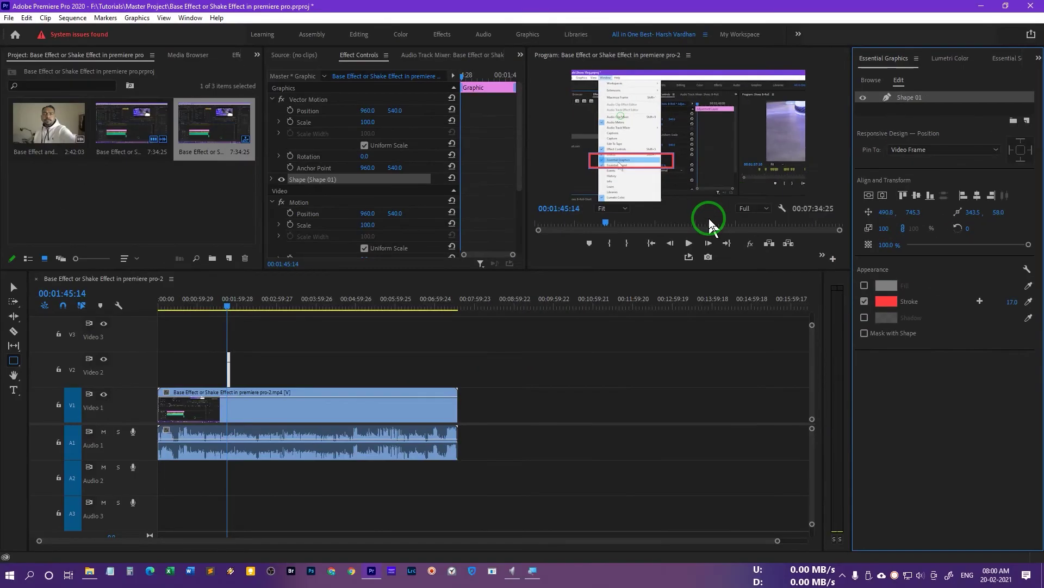
Step: Zoom the timeline, preview the graphic, select the V2 Graphic clip and park the playhead at 01:45:21
{"action": "key", "text": "equal"}
{"action": "key", "text": "equal"}
{"action": "key", "text": "equal"}
{"action": "key", "text": "equal"}
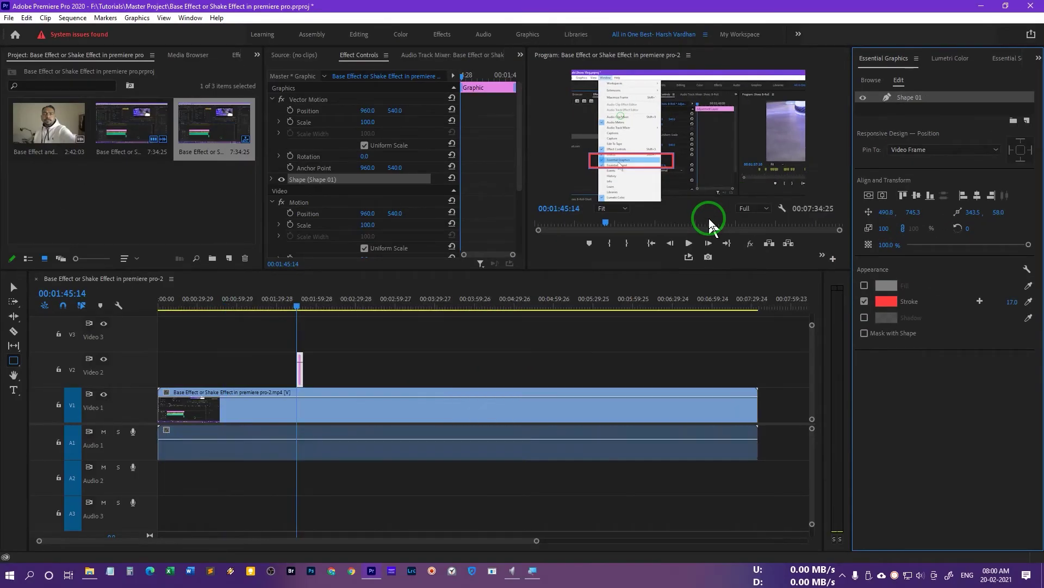
{"action": "key", "text": "space"}
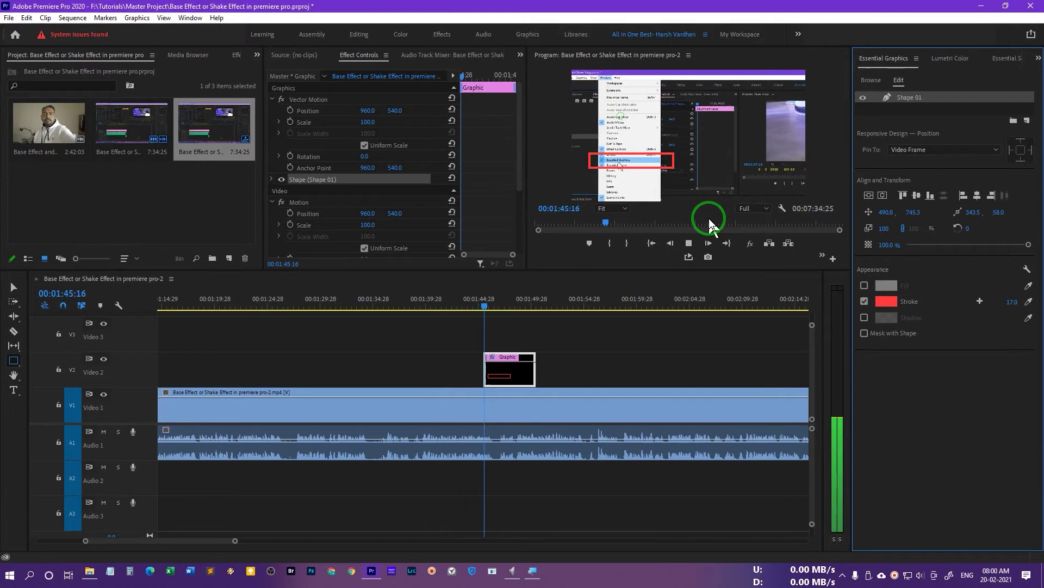
{"action": "mouse_move", "coordinate": [486, 306]}
{"action": "left_mouse_down"}
{"action": "mouse_move", "coordinate": [513, 305]}
{"action": "mouse_move", "coordinate": [488, 306]}
{"action": "left_mouse_up"}
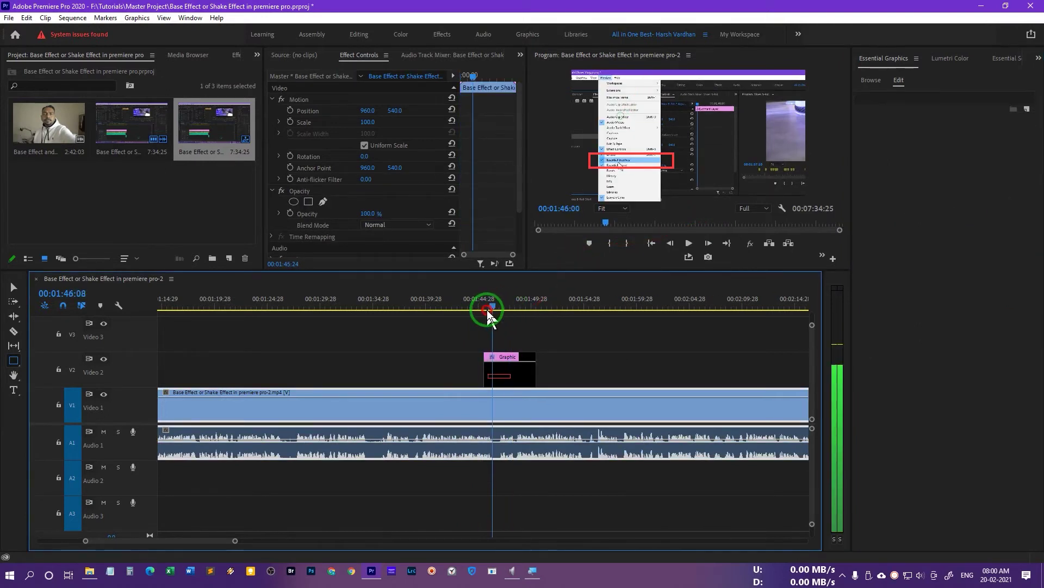
{"action": "left_click", "coordinate": [512, 374]}
{"action": "left_click", "coordinate": [487, 306]}
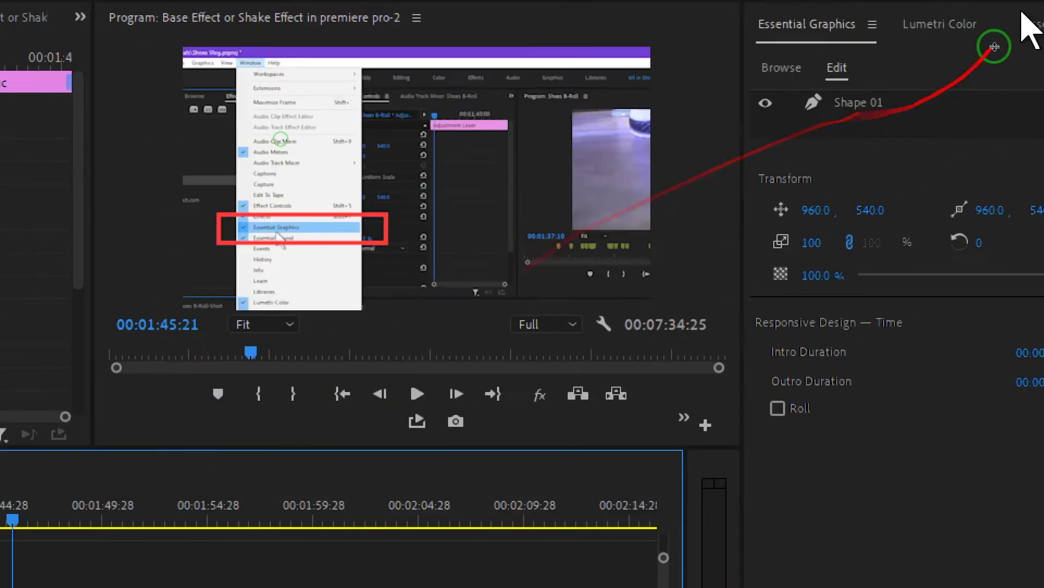
Step: Switch off Shape 01's stroke and give it a yellow FFFD3C fill
{"action": "left_click", "coordinate": [816, 40]}
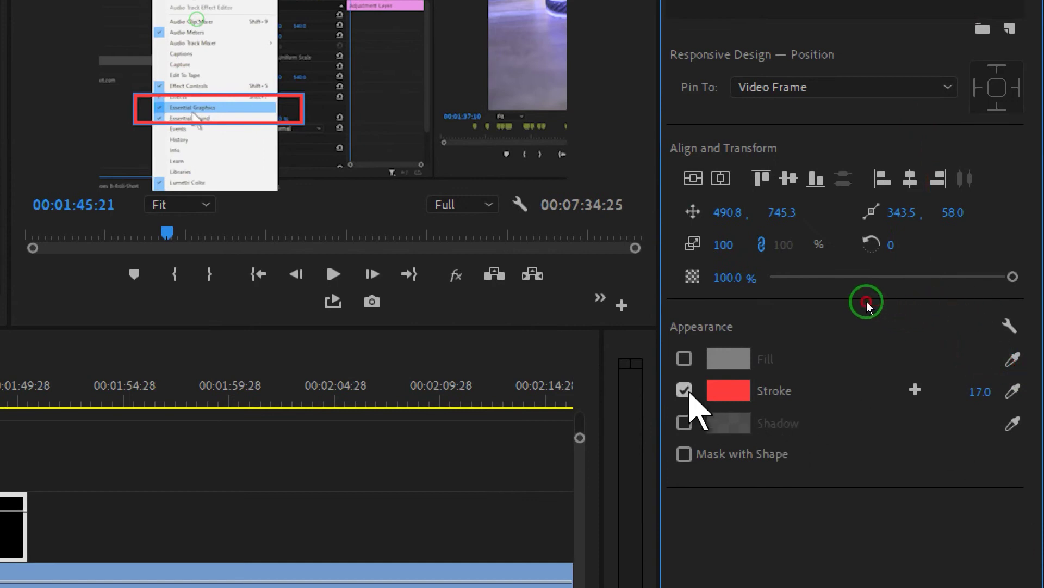
{"action": "left_click", "coordinate": [684, 390]}
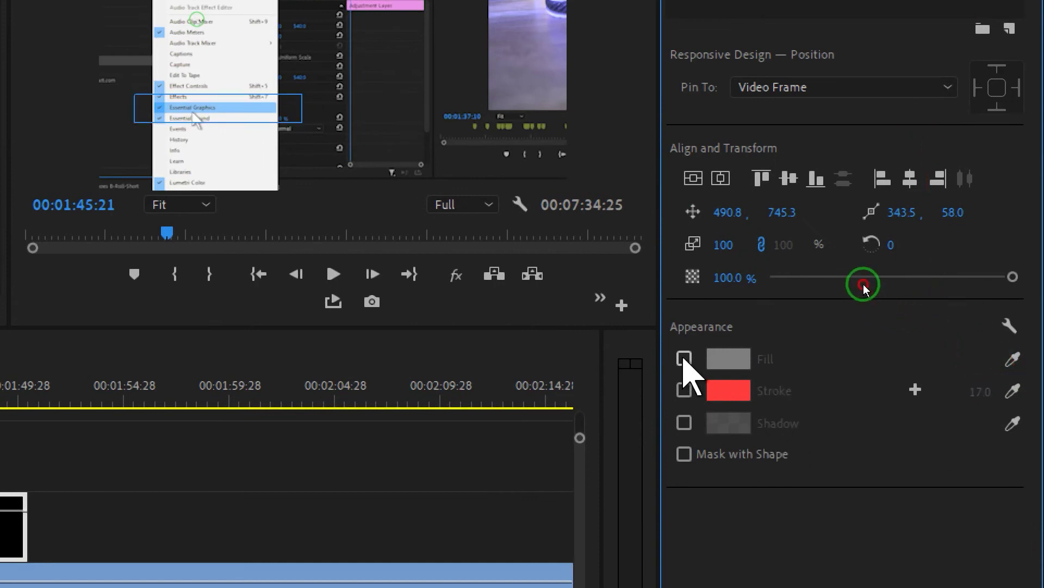
{"action": "left_click", "coordinate": [685, 359]}
{"action": "left_click", "coordinate": [734, 359]}
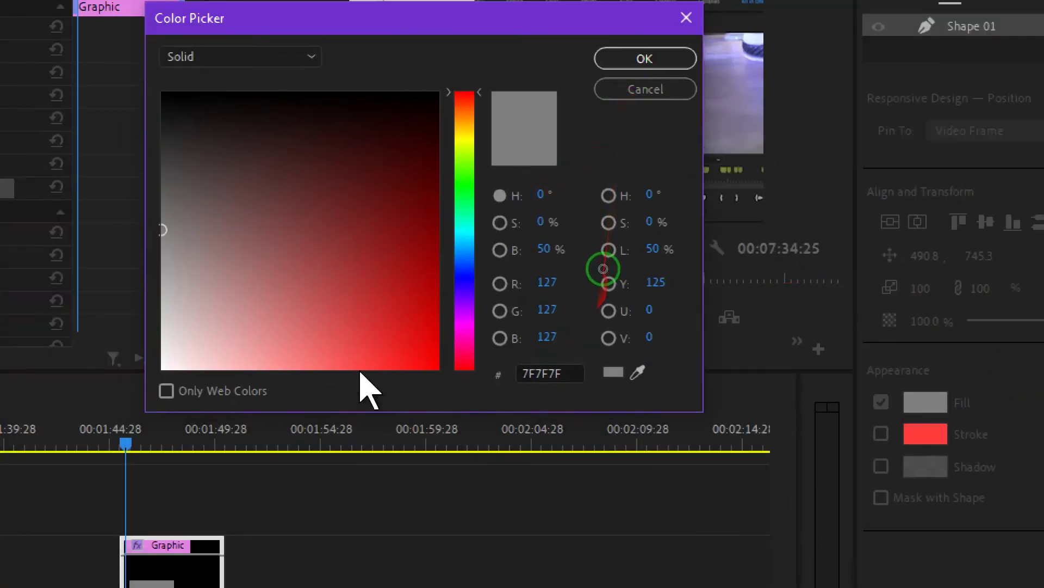
{"action": "left_click", "coordinate": [377, 374]}
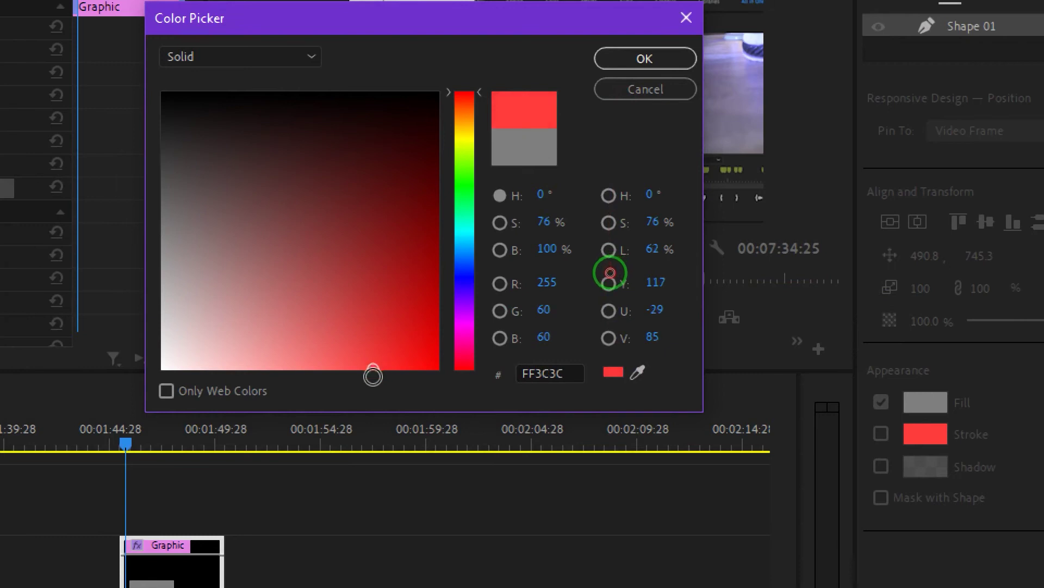
{"action": "left_click_drag", "start_coordinate": [468, 326], "coordinate": [462, 137]}
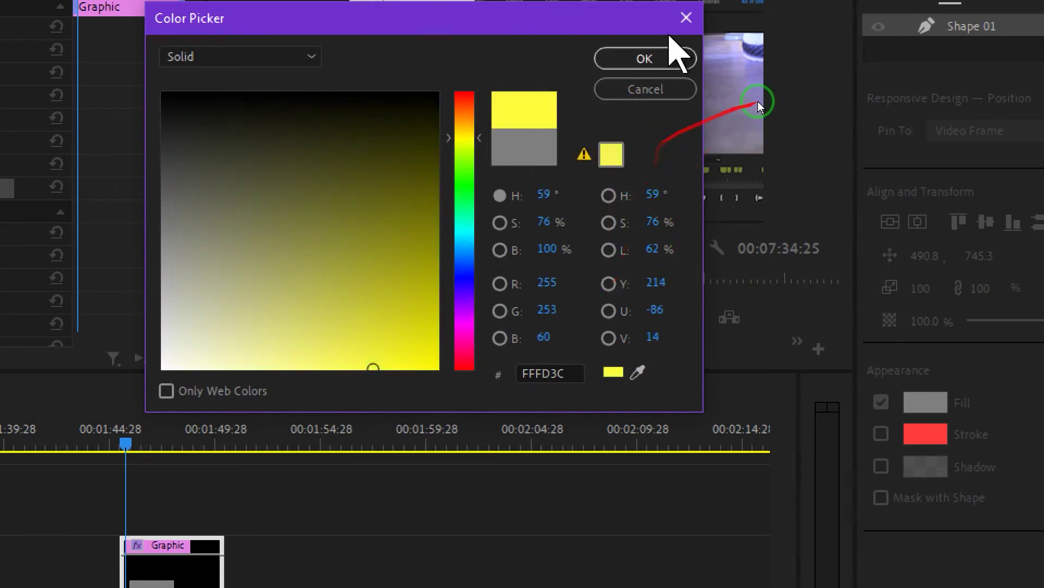
{"action": "left_click", "coordinate": [646, 58]}
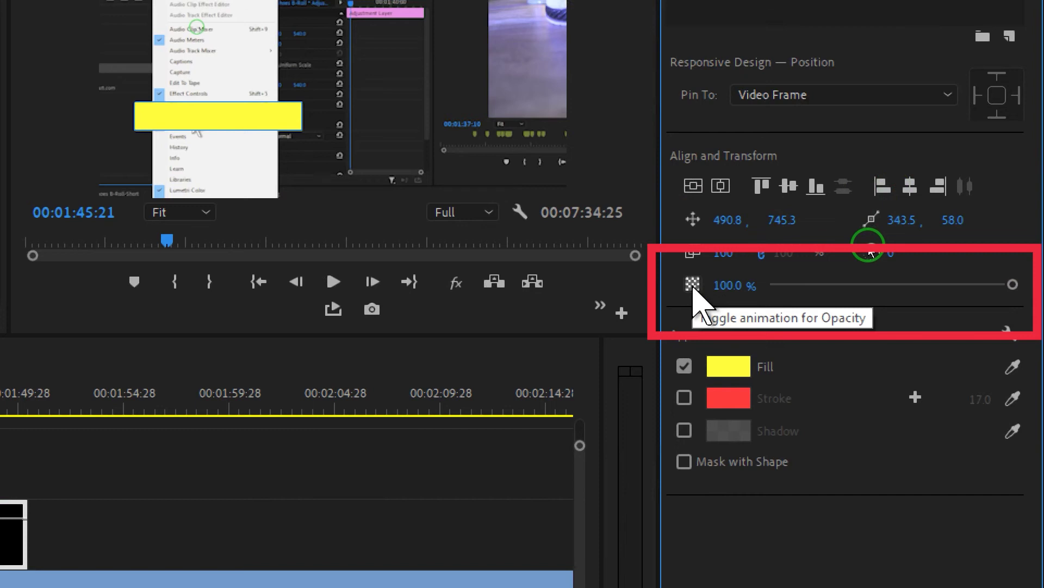
Step: Lower Shape 01's opacity to about 52.7%
{"action": "left_click_drag", "start_coordinate": [1013, 285], "coordinate": [852, 294]}
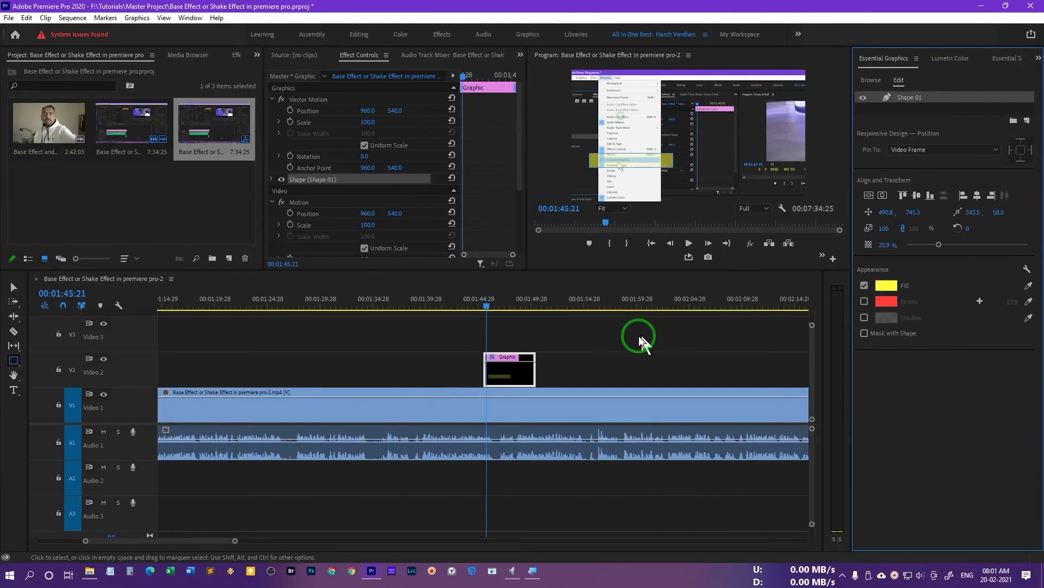
{"action": "left_click", "coordinate": [639, 338]}
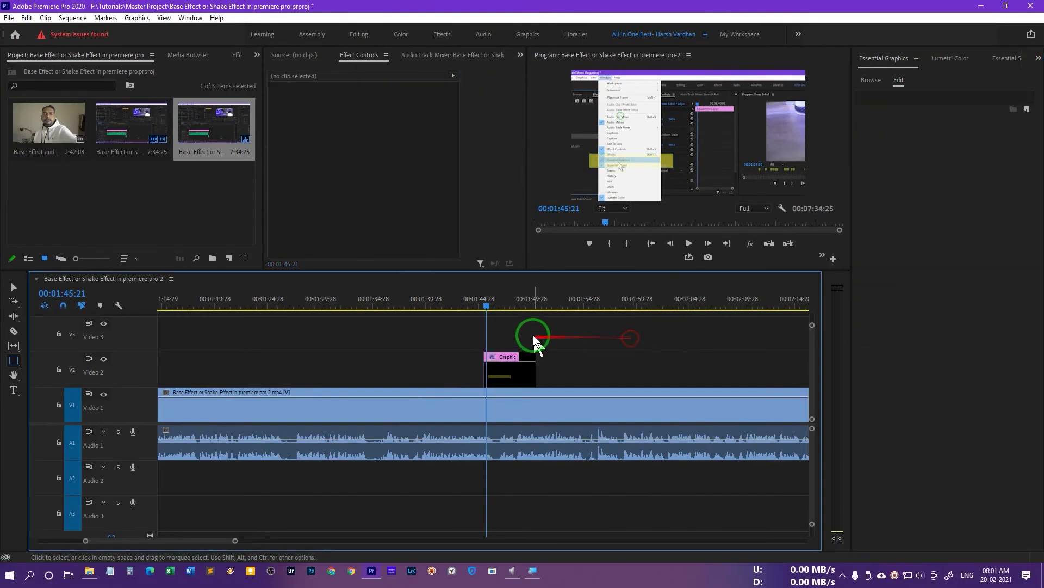
{"action": "left_click", "coordinate": [509, 365]}
{"action": "left_click", "coordinate": [913, 103]}
{"action": "left_click", "coordinate": [916, 102]}
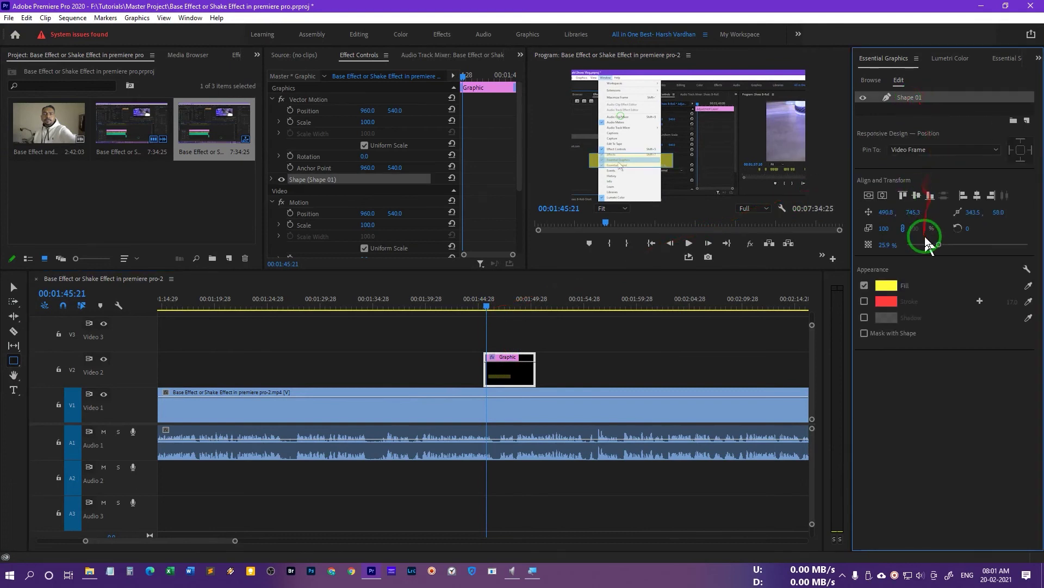
{"action": "left_click_drag", "start_coordinate": [963, 247], "coordinate": [965, 248]}
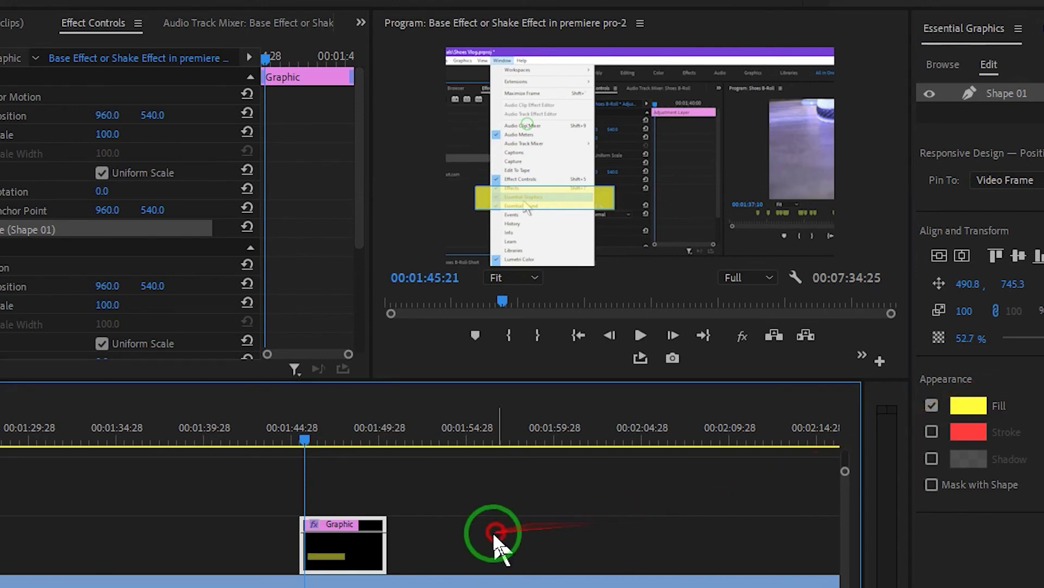
Step: Check the highlight by moving the playhead from 01:45:06 to 01:47:21, then reselect the Graphic clip
{"action": "left_click", "coordinate": [351, 546]}
{"action": "left_click", "coordinate": [297, 442]}
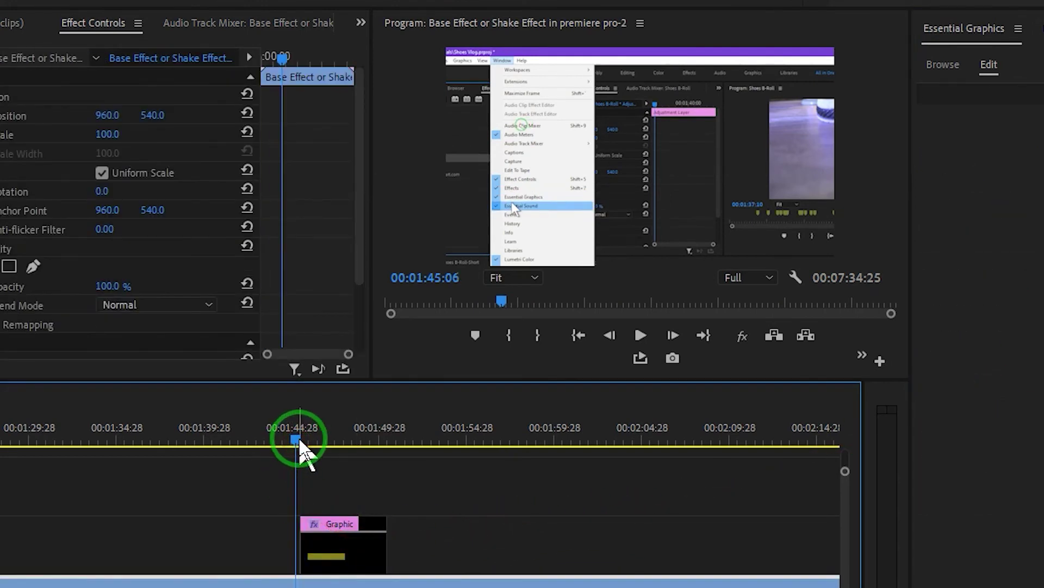
{"action": "left_click", "coordinate": [338, 442]}
{"action": "left_click", "coordinate": [367, 563]}
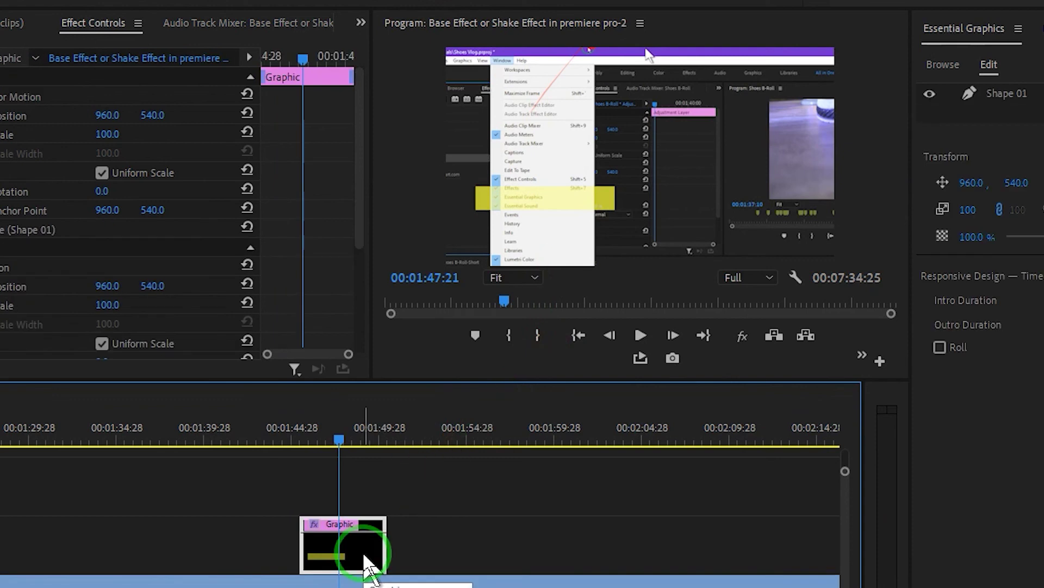